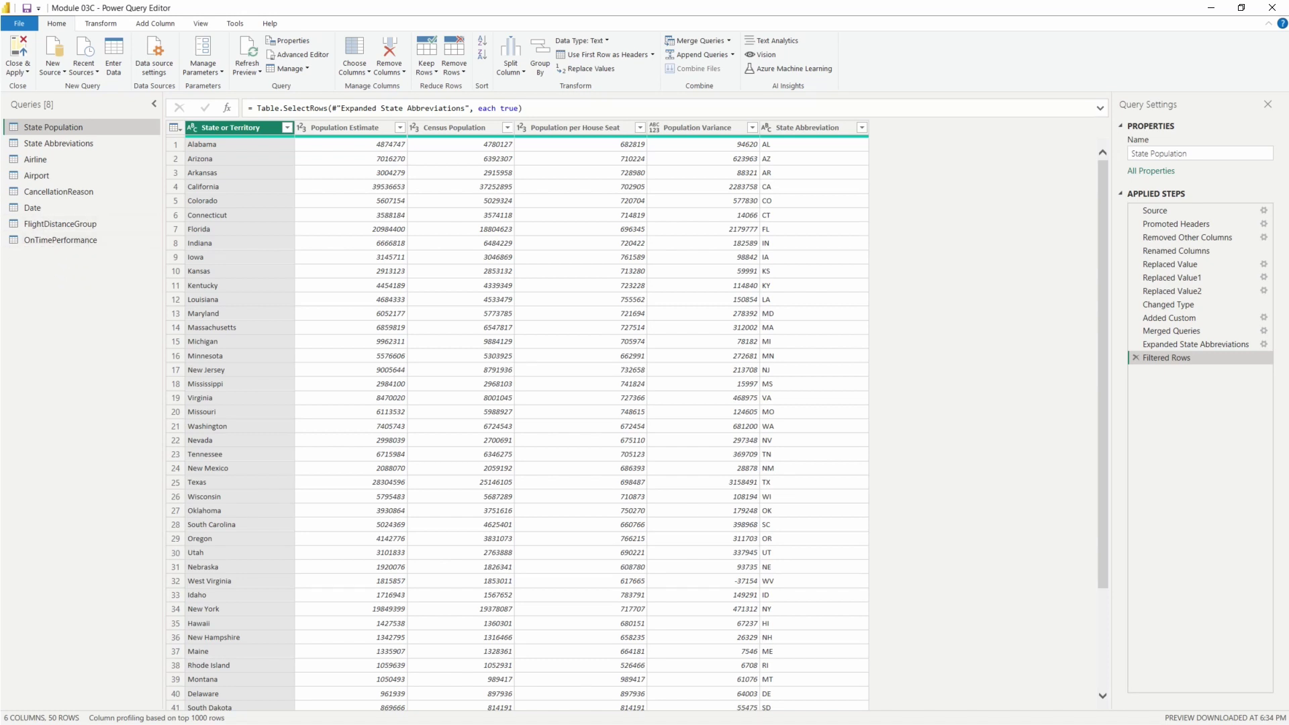
- Browse through State Abbreviations and Airline to open the seven-column Airport query
left_click(79, 148)
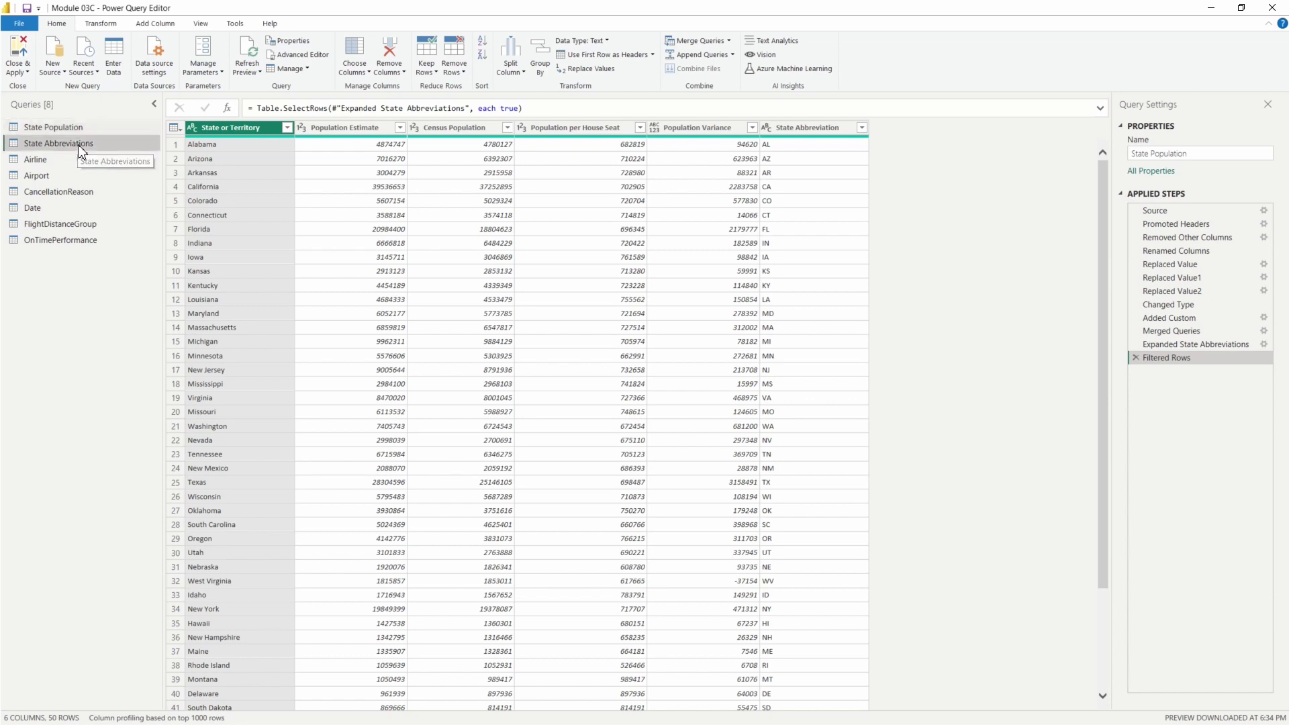
left_click(55, 162)
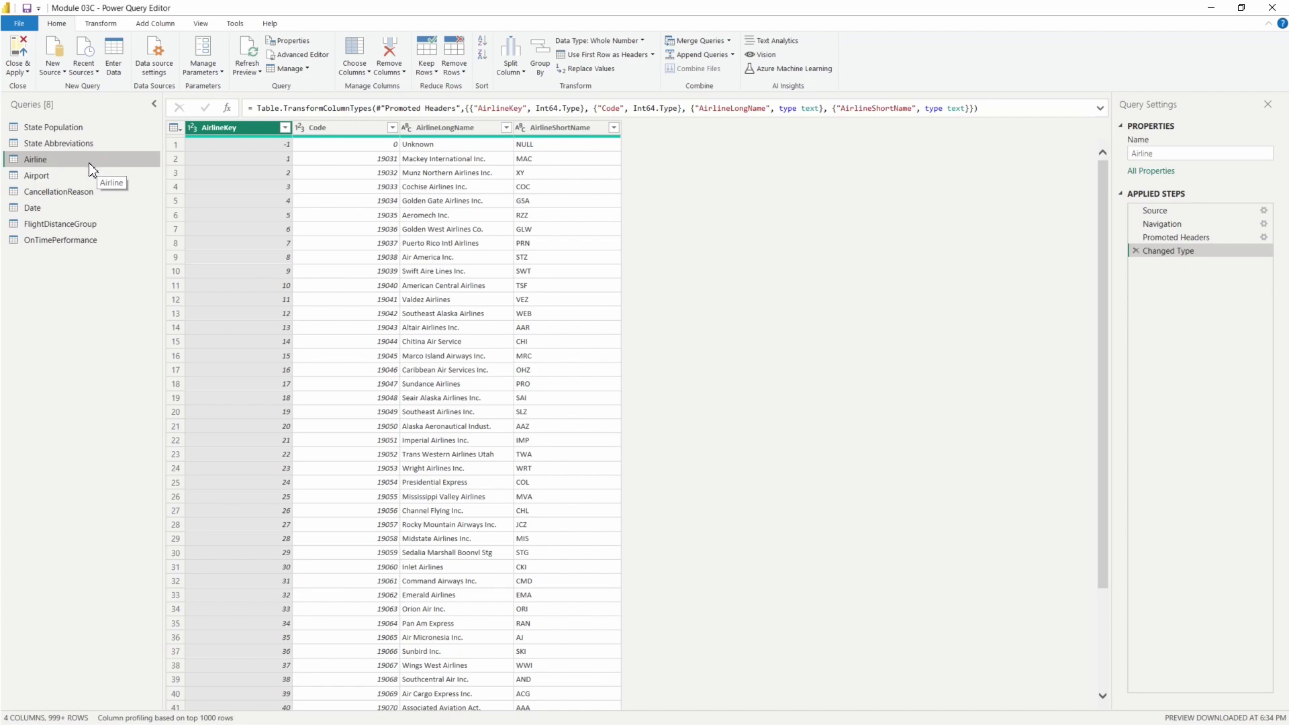
left_click(81, 175)
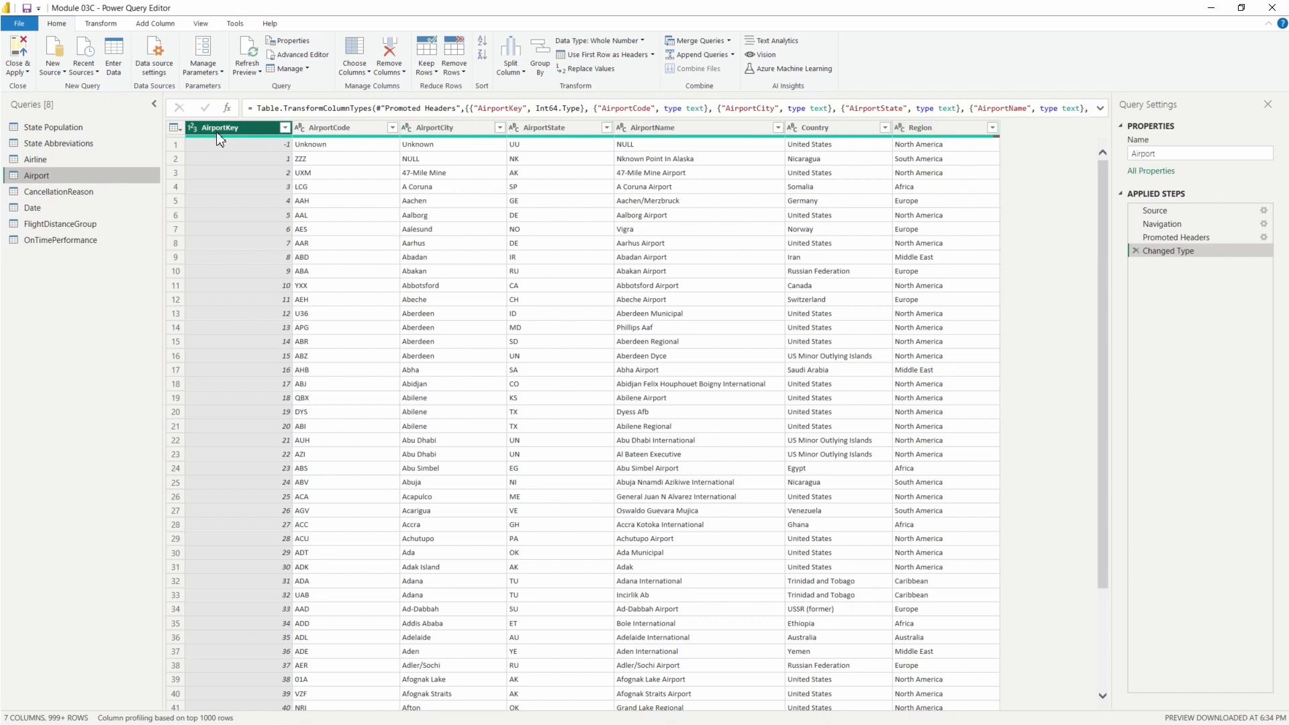
left_click(157, 24)
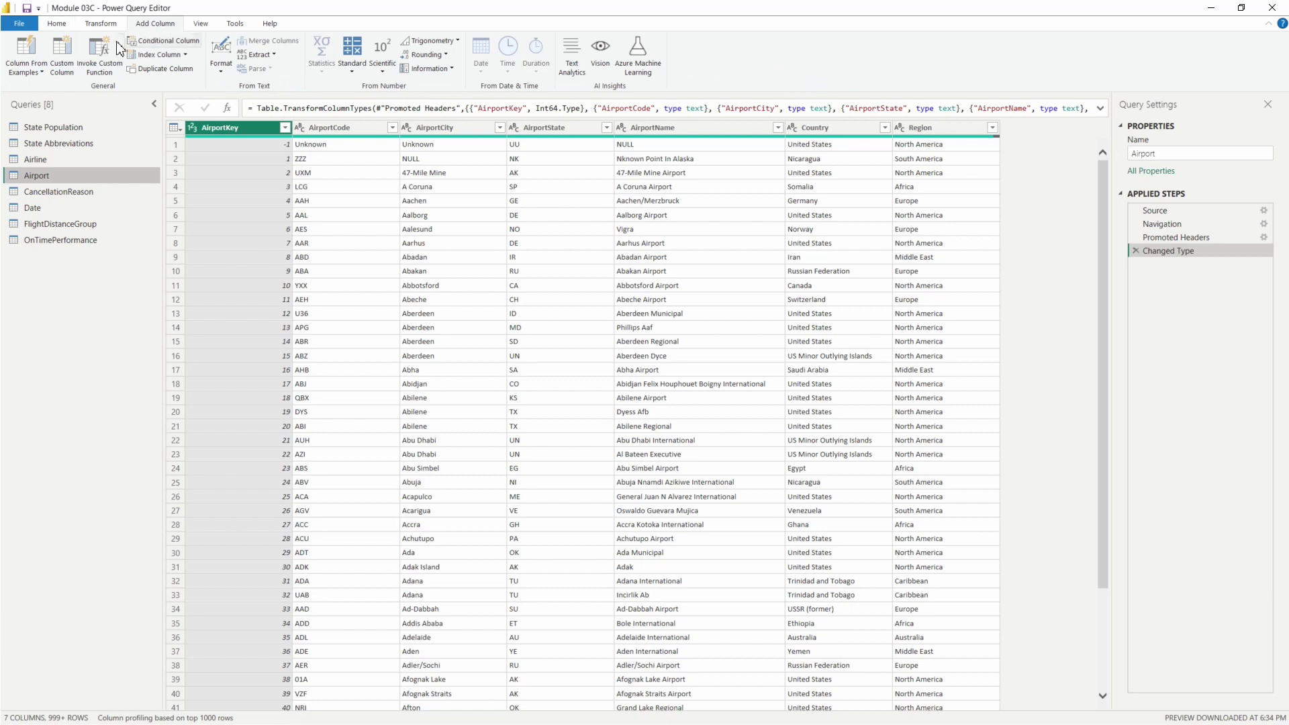
- Start a new custom column and name it AirportIndex
left_click(59, 67)
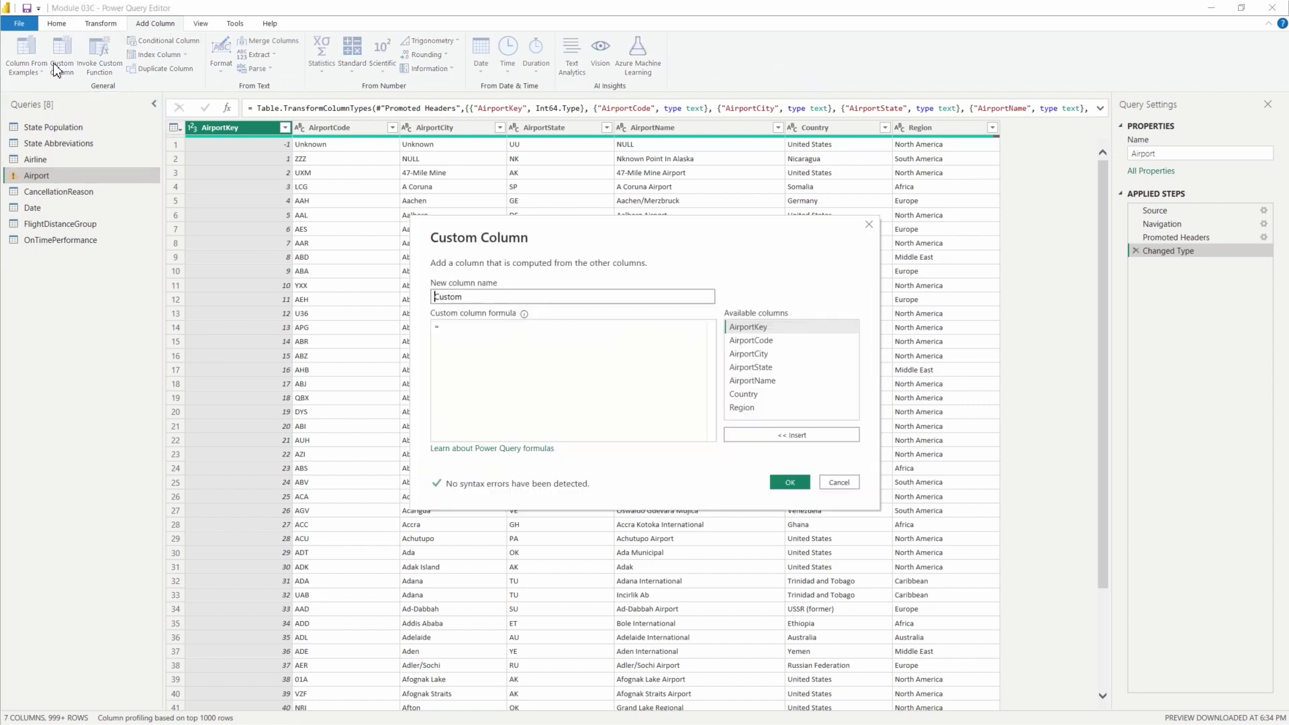
double_click(613, 298)
type("Air")
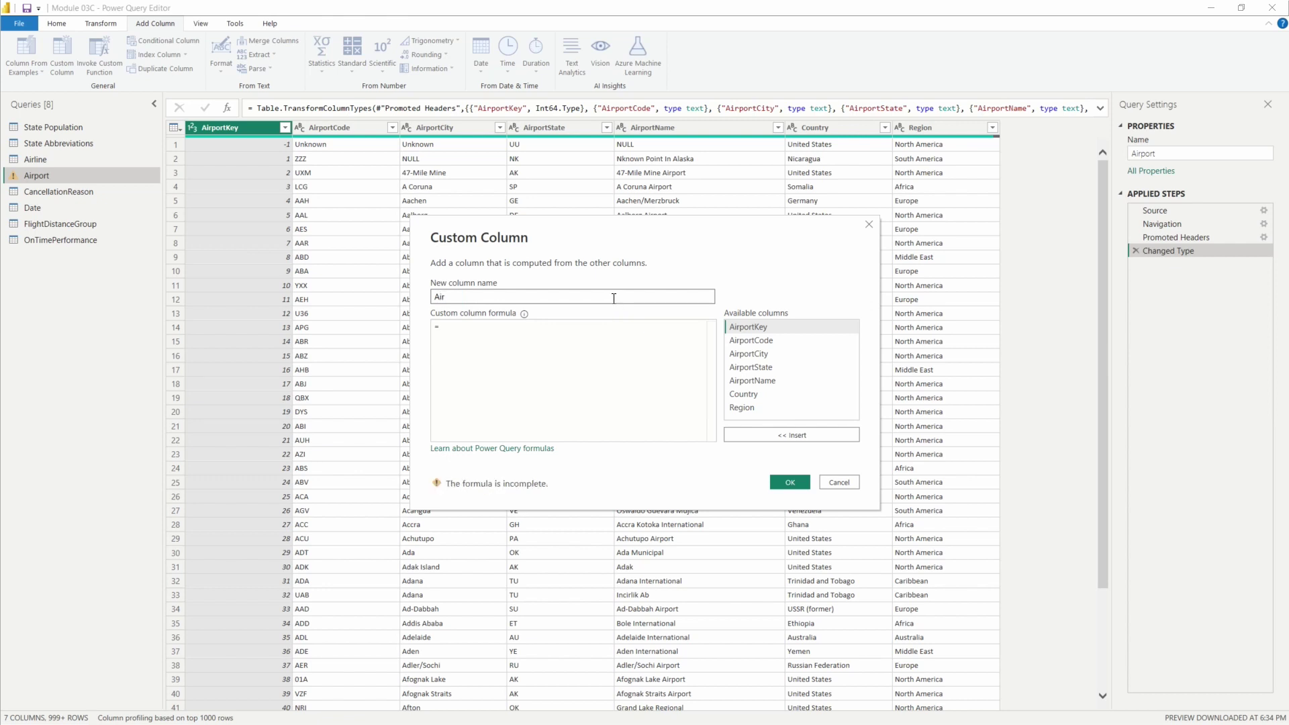
type("portIndex")
- Build the formula [AirportKey] & [Region] from the available columns and confirm it
left_click(554, 326)
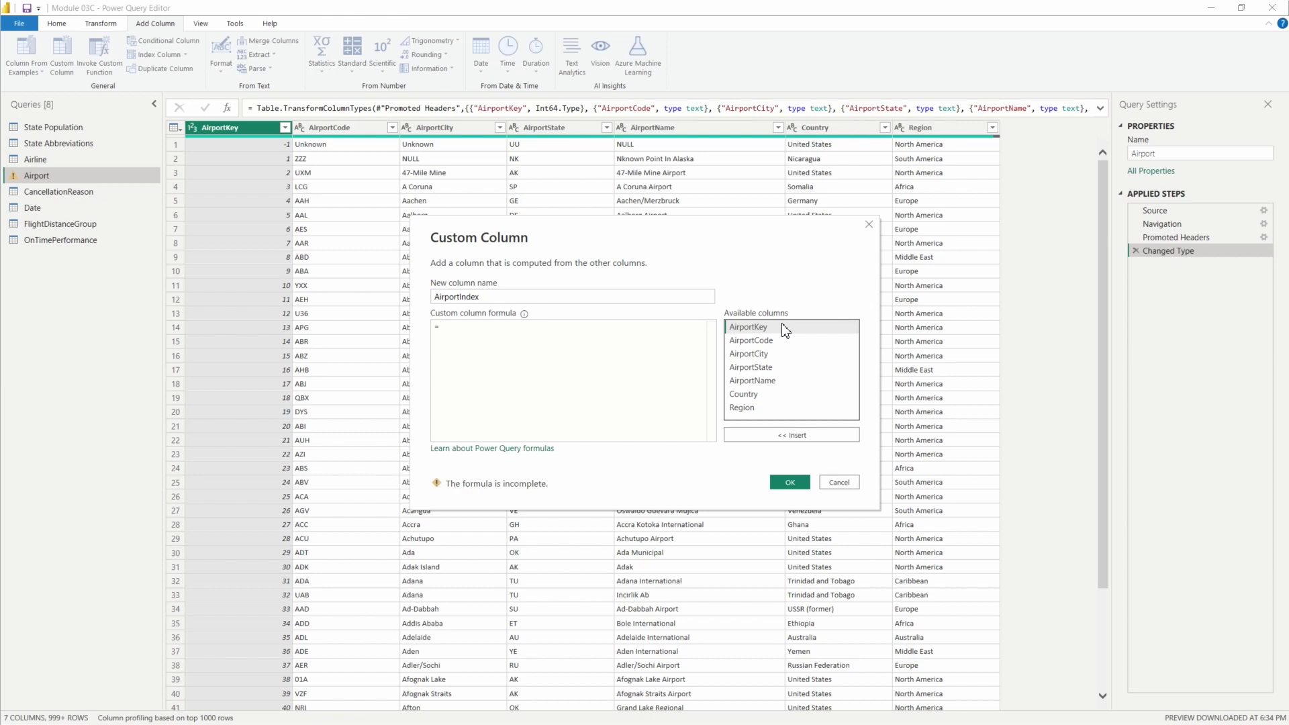
left_click(763, 329)
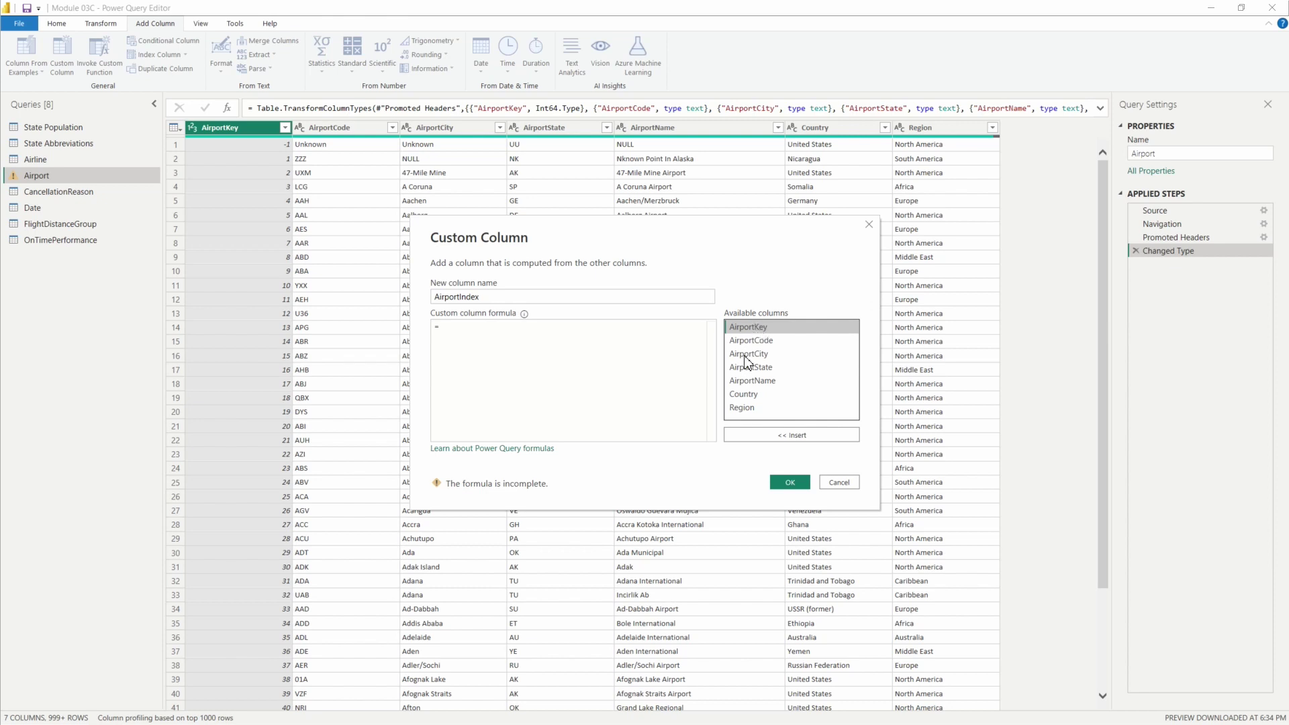
left_click(777, 436)
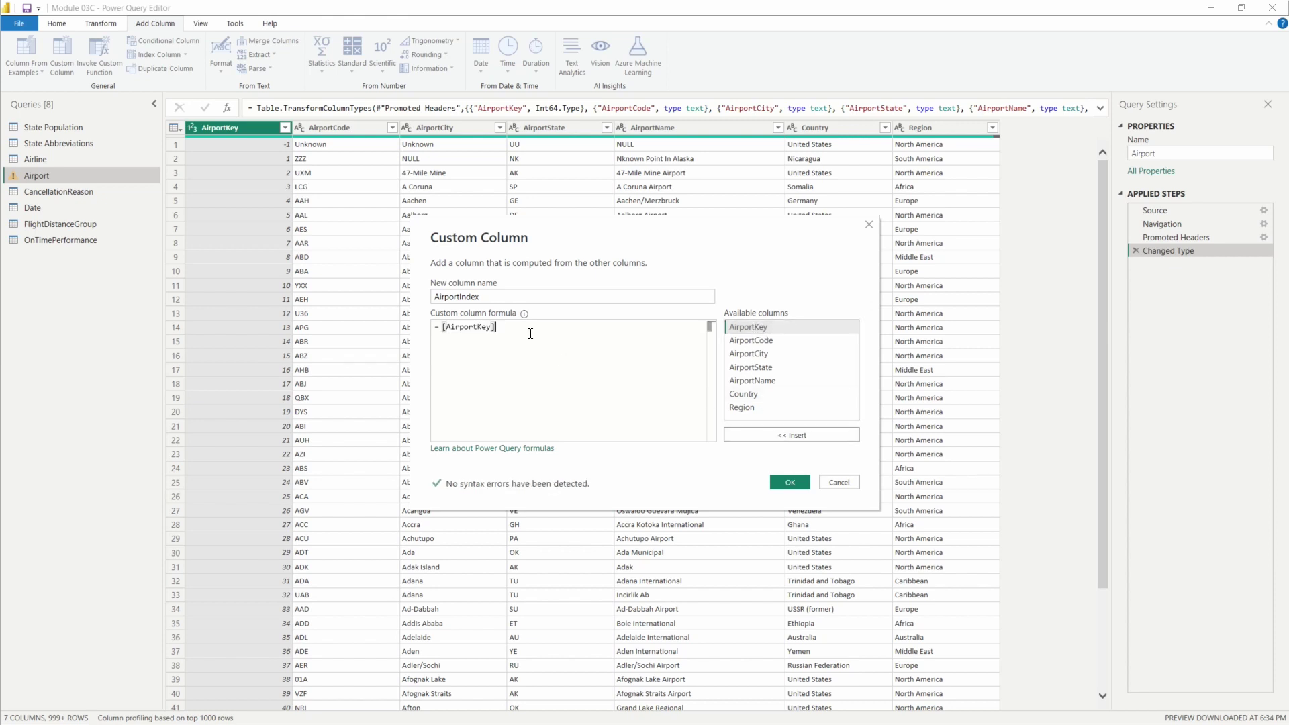
type("&")
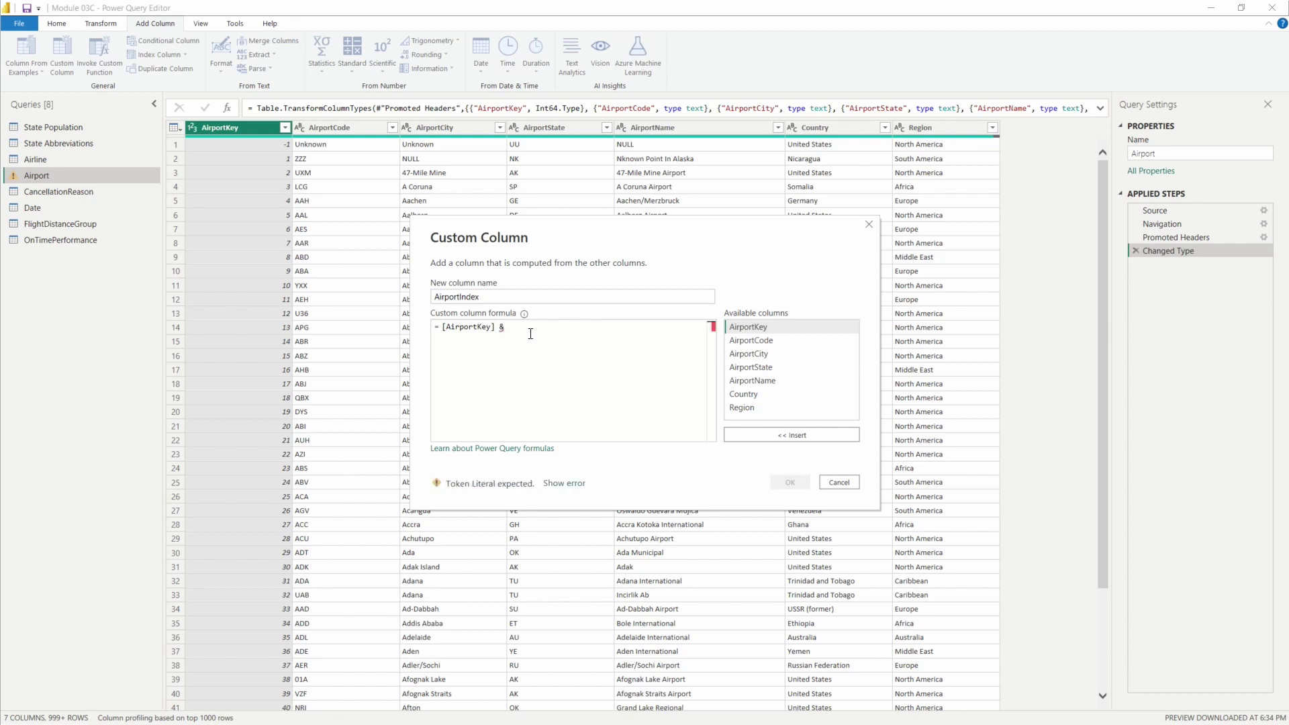
left_click(742, 407)
left_click(741, 435)
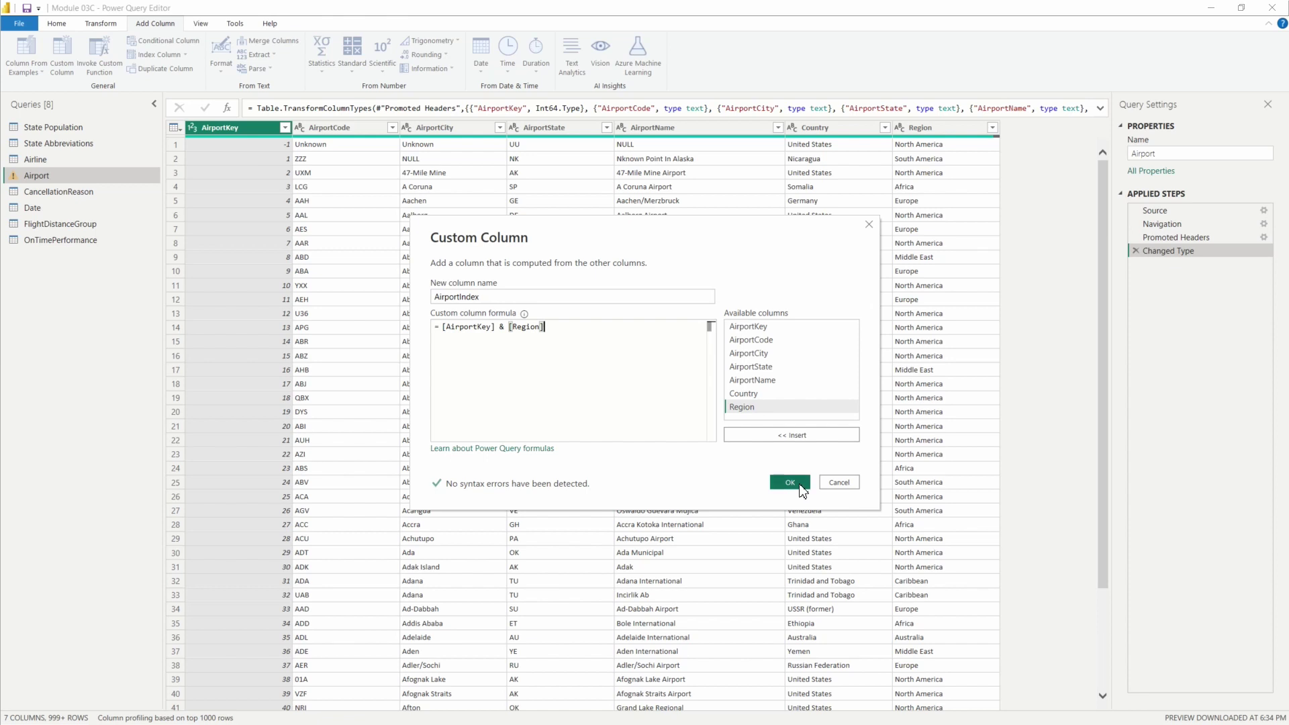
left_click(790, 484)
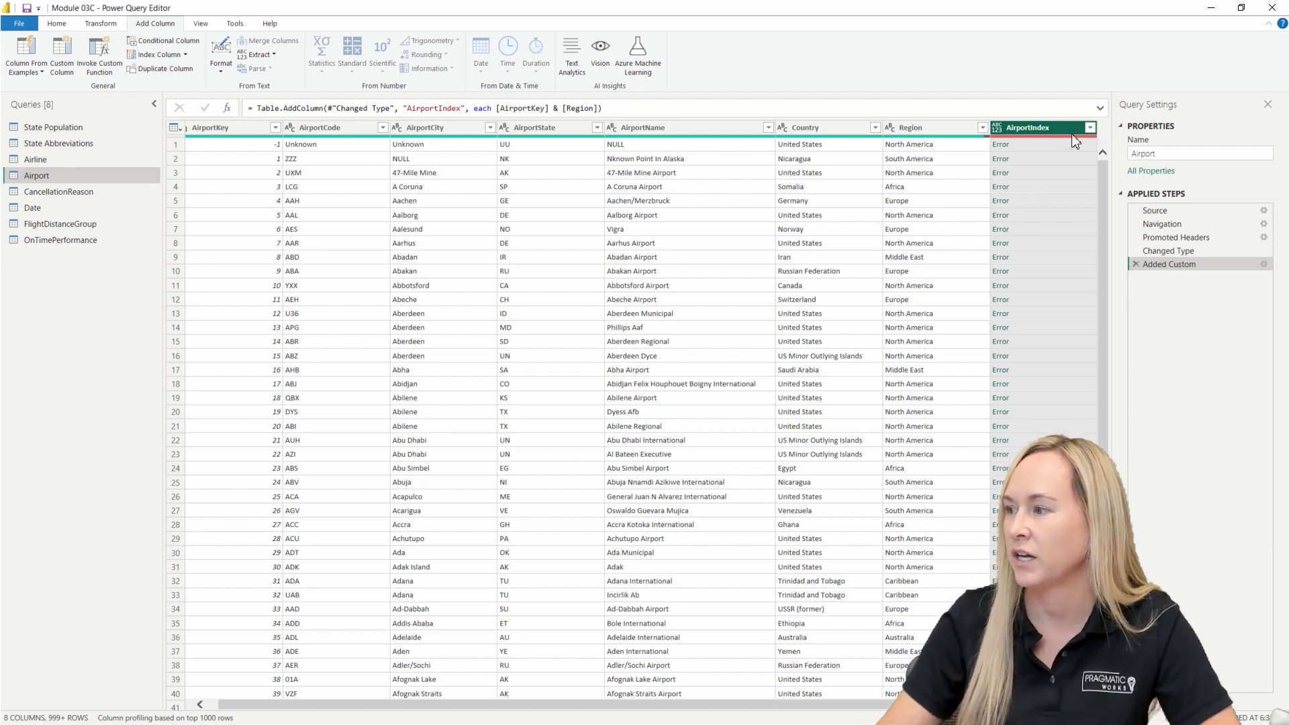
- Inspect the Error in the first AirportIndex value, remove the drill-down, and reopen the formula
left_click(1004, 148)
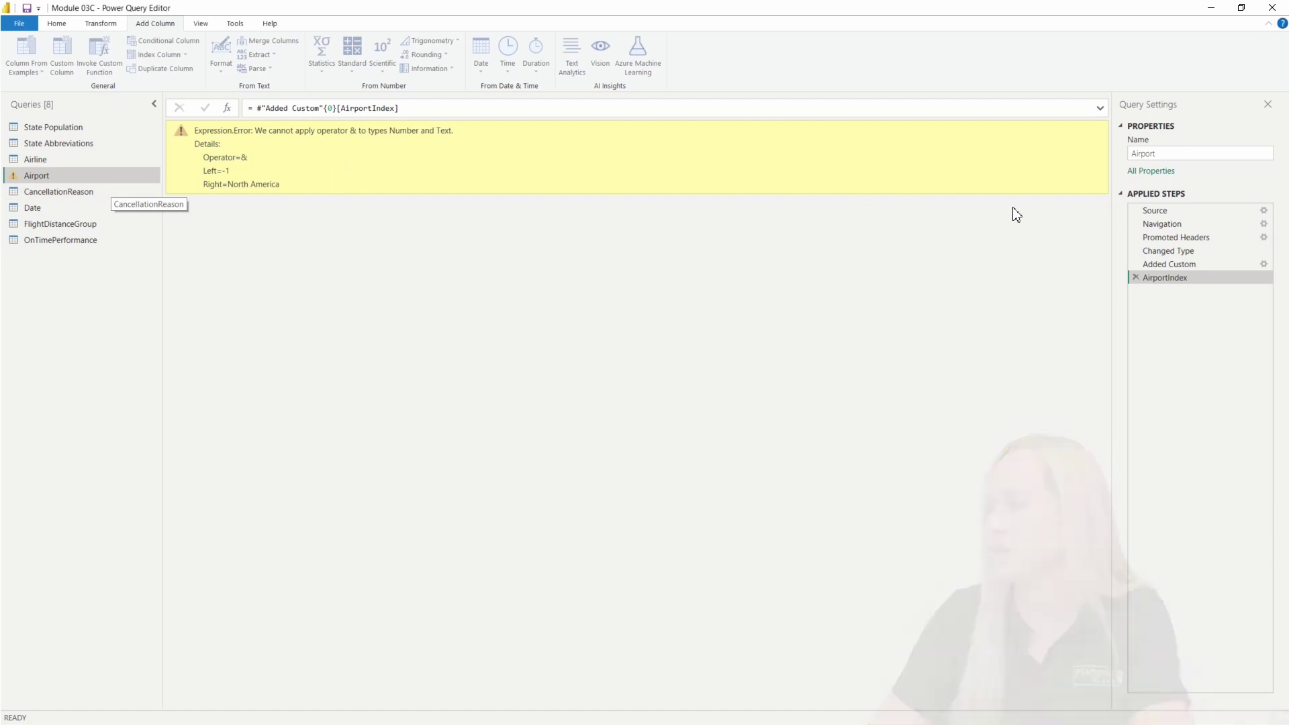
left_click(1135, 277)
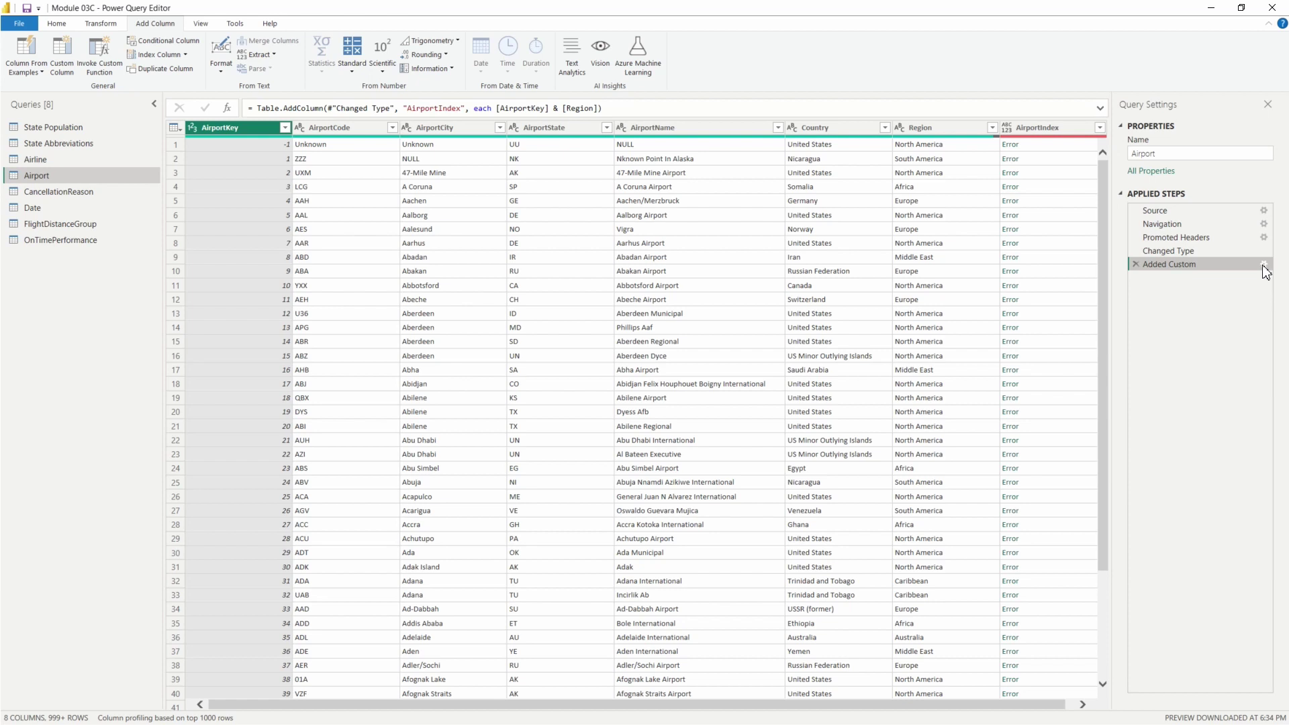
left_click(1263, 265)
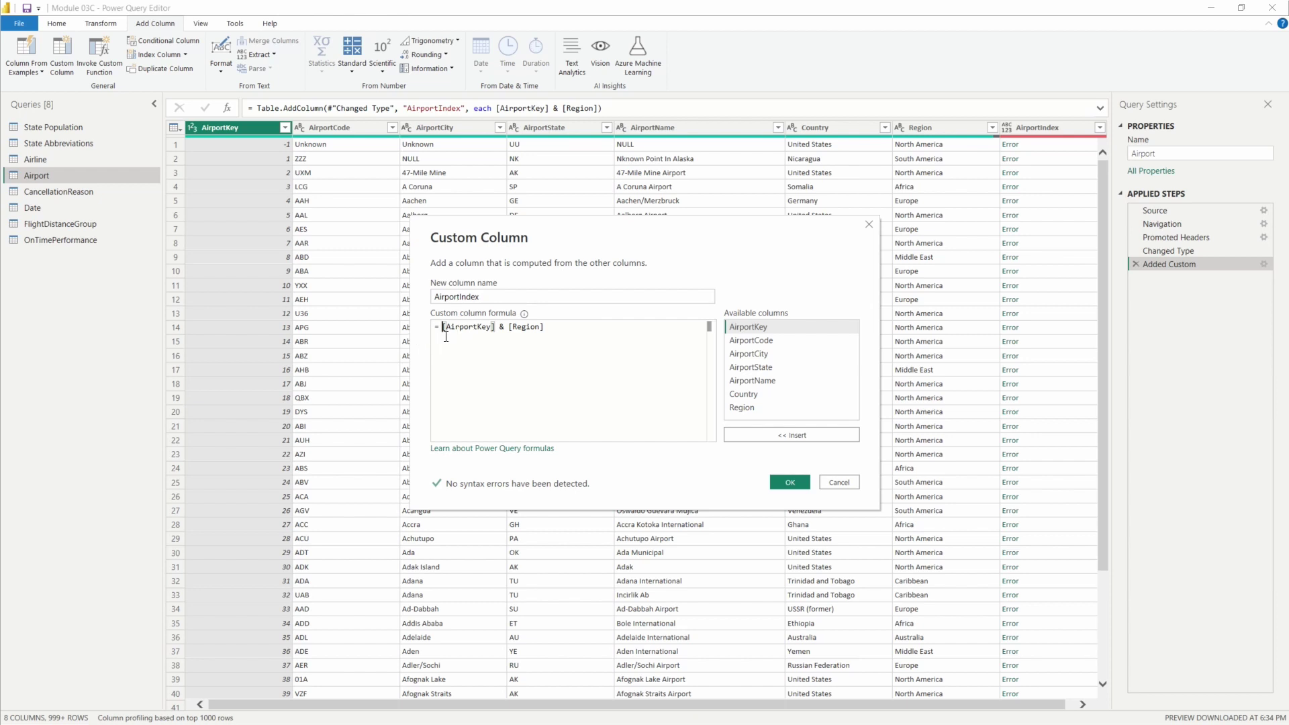
- Wrap [AirportKey] in Number.ToText( ) and apply the corrected AirportIndex formula
type("Number.to")
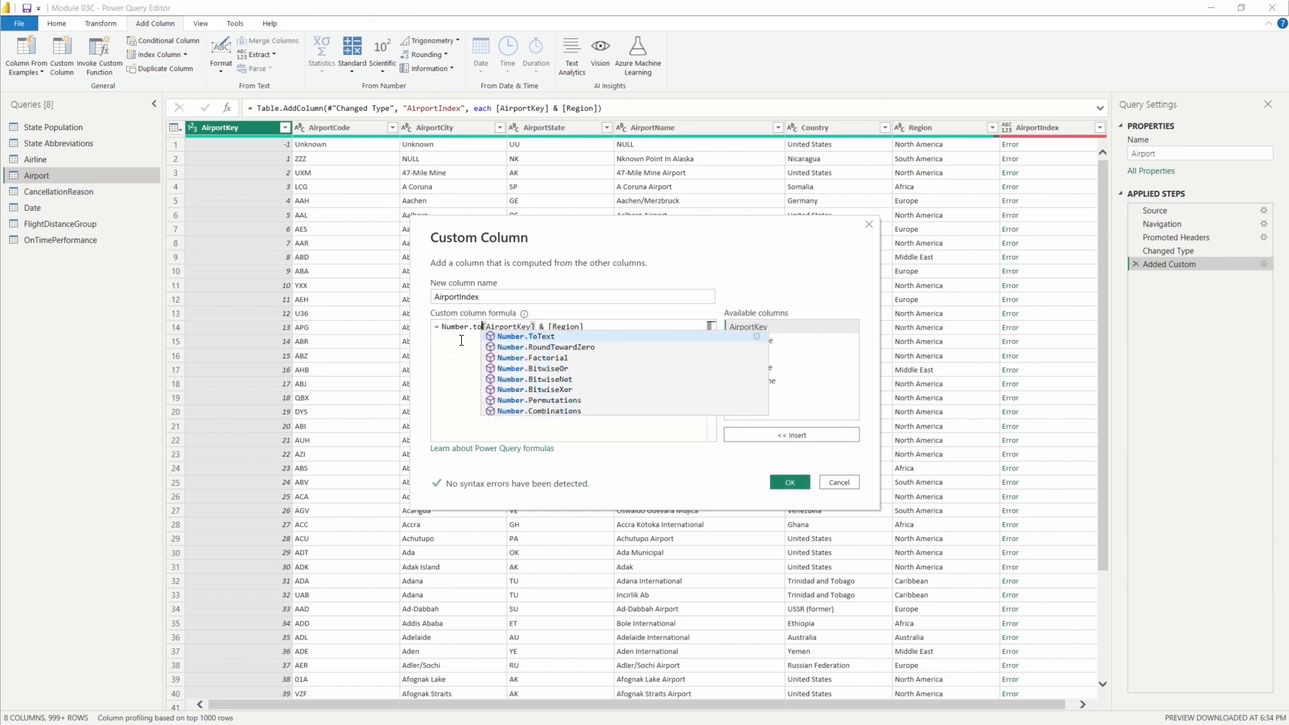
left_click(498, 336)
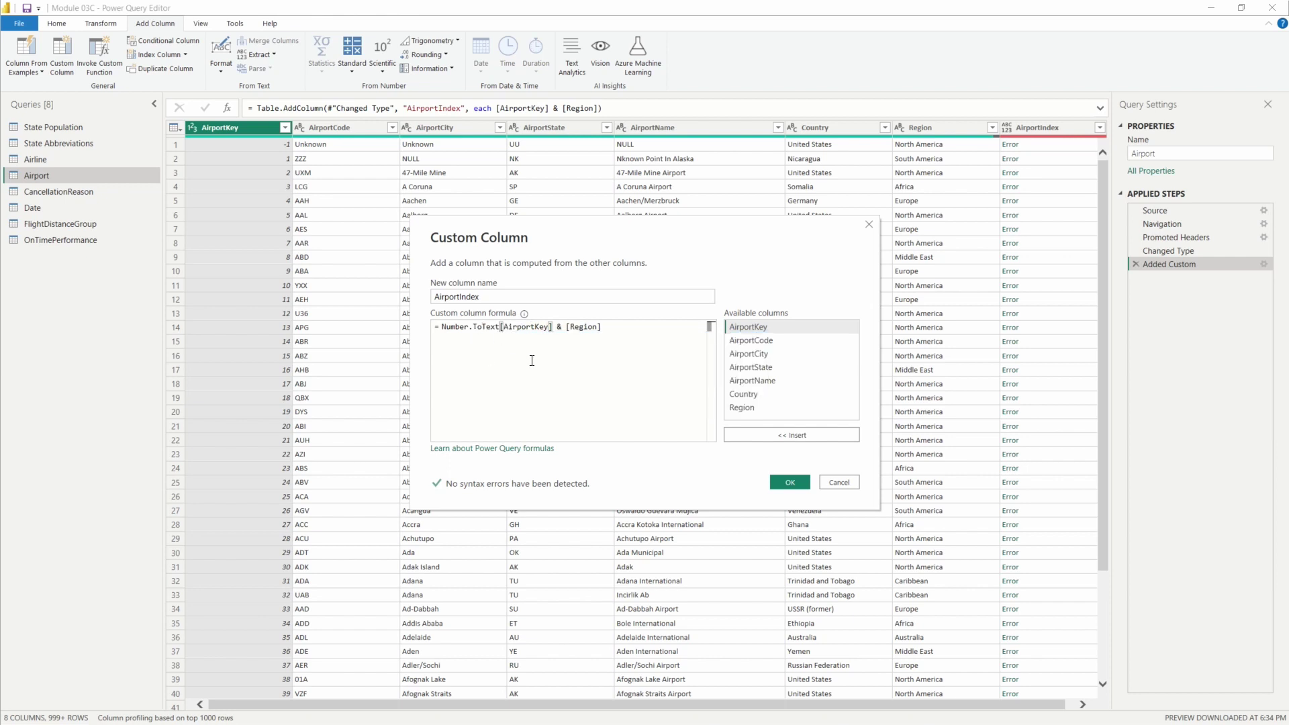
type("(")
key("Right")
key("Right")
key("Right")
key("Right")
key("Right")
key("Right")
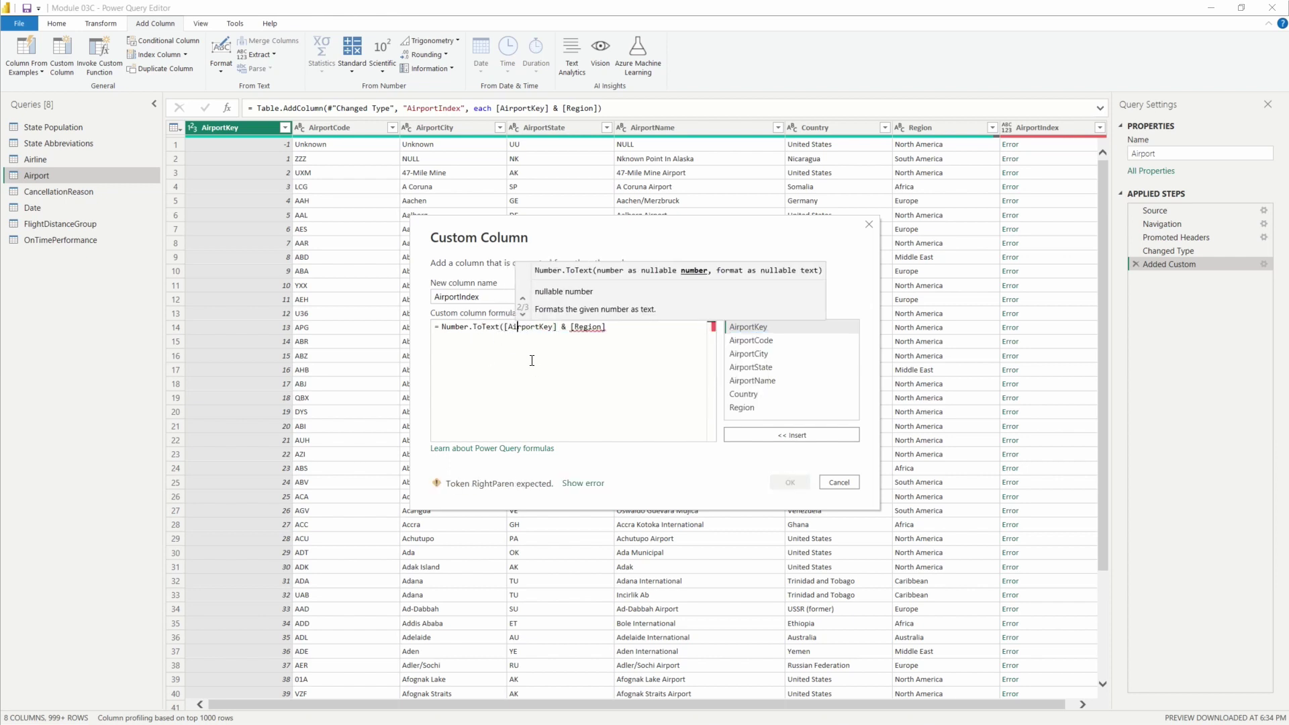
key("Right")
key("Right")
key("Right")
key("Right")
key("Right")
key("Right")
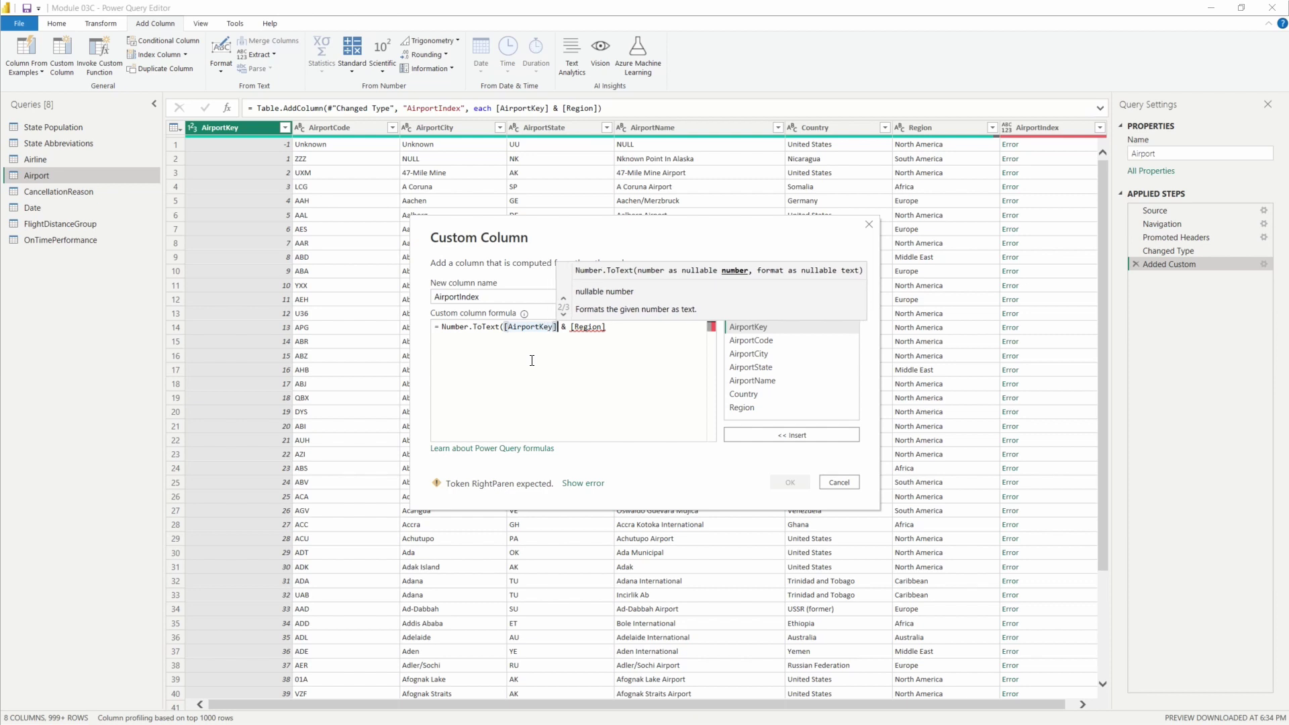
type(")")
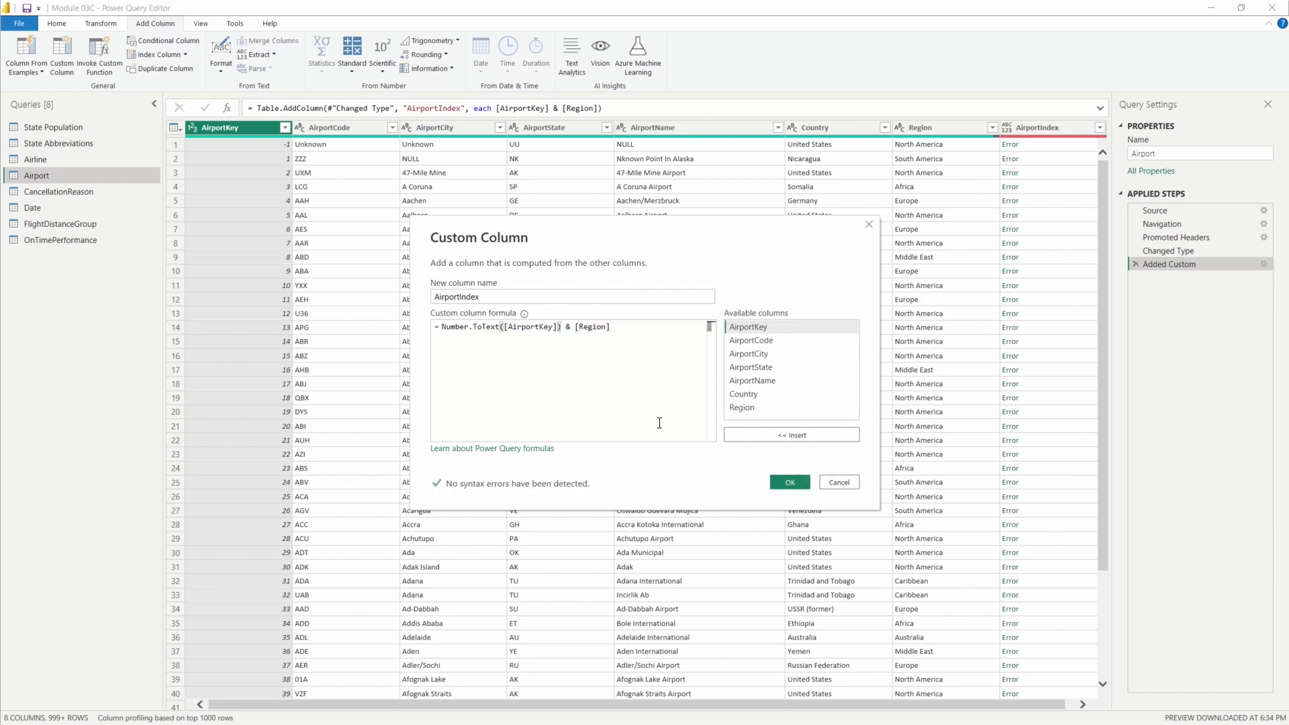
left_click(792, 483)
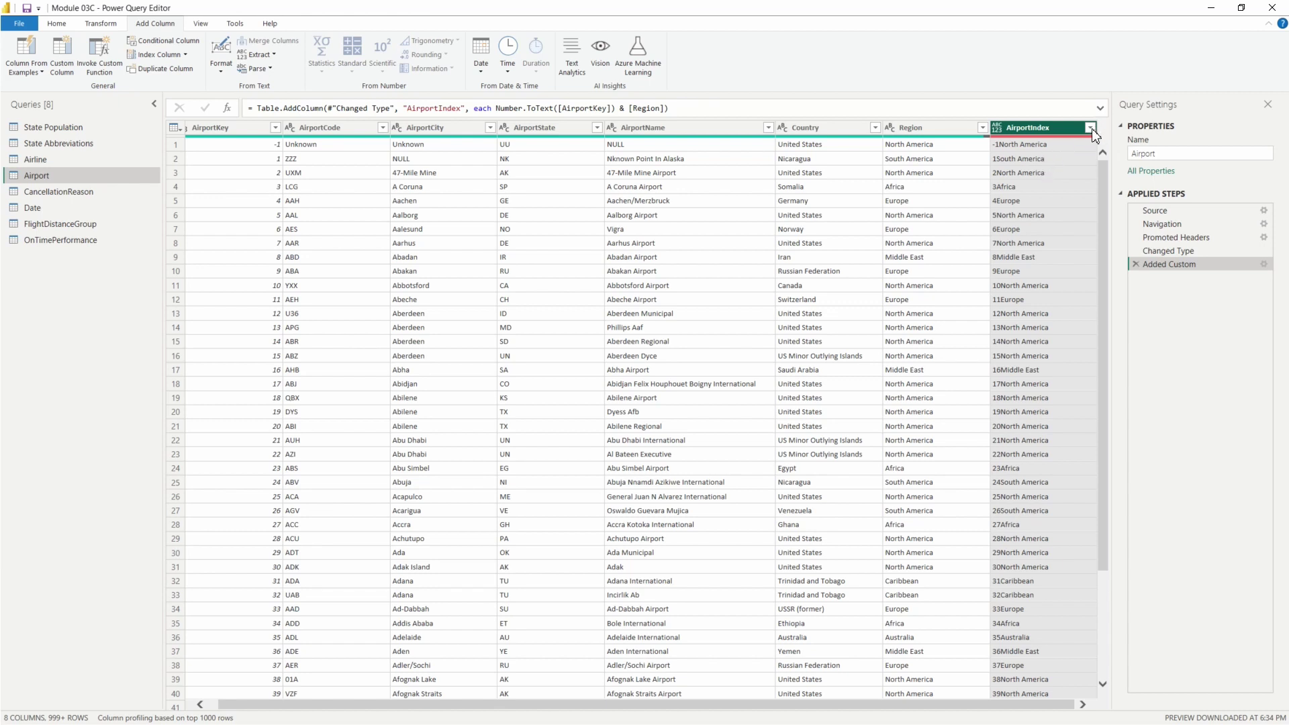
- Reopen the Added Custom settings and replace Number.ToText with Text.From in the formula
left_click(1263, 264)
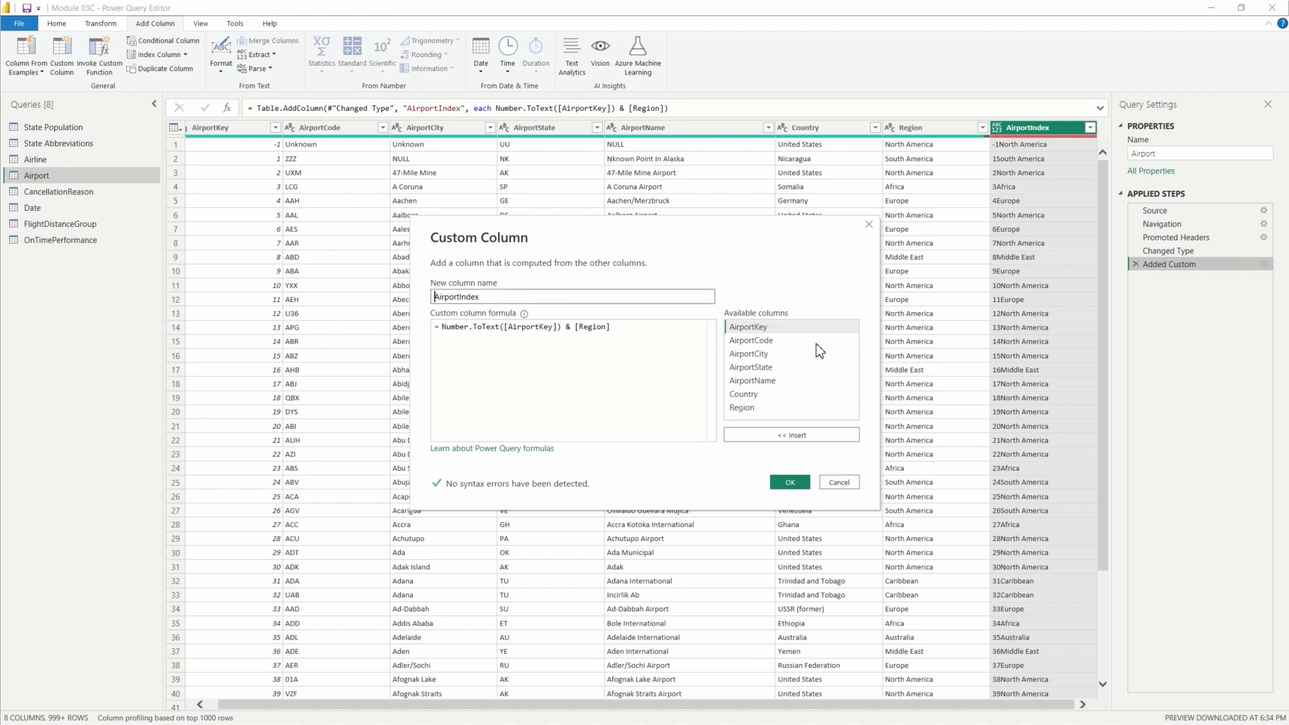
left_click(496, 327)
left_click_drag(497, 327, 444, 330)
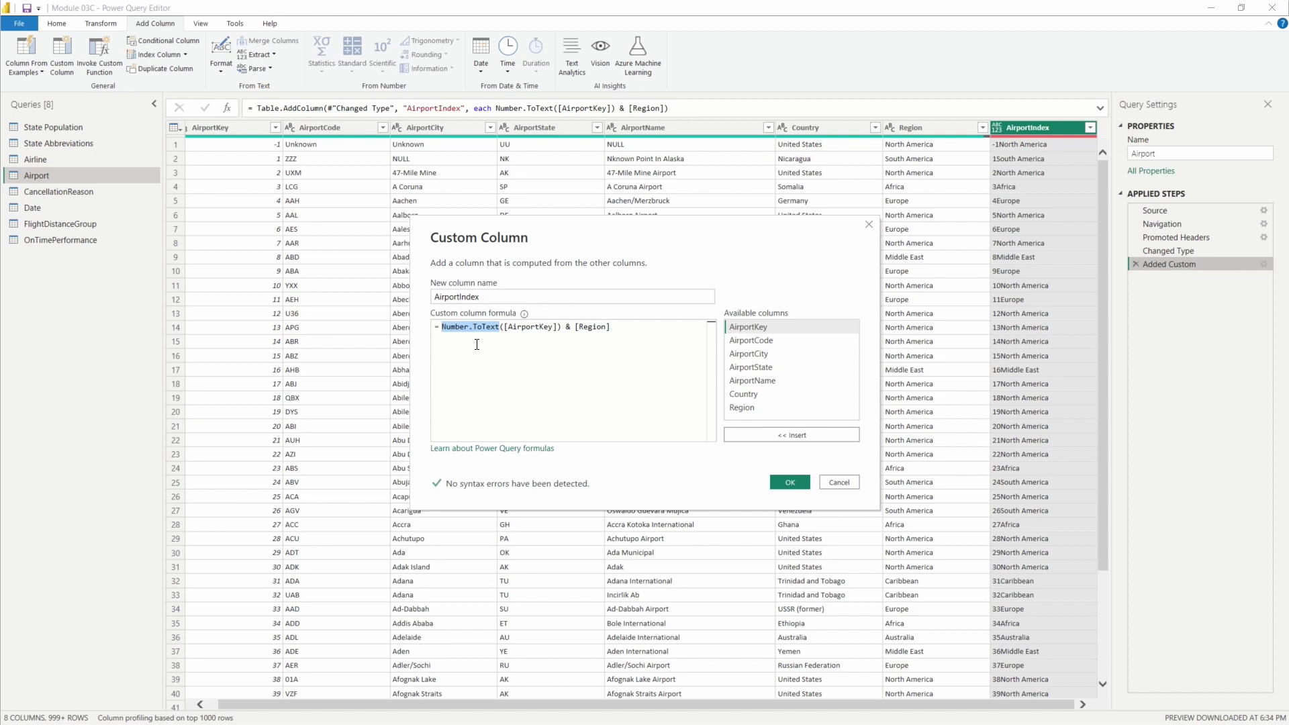
type("Text")
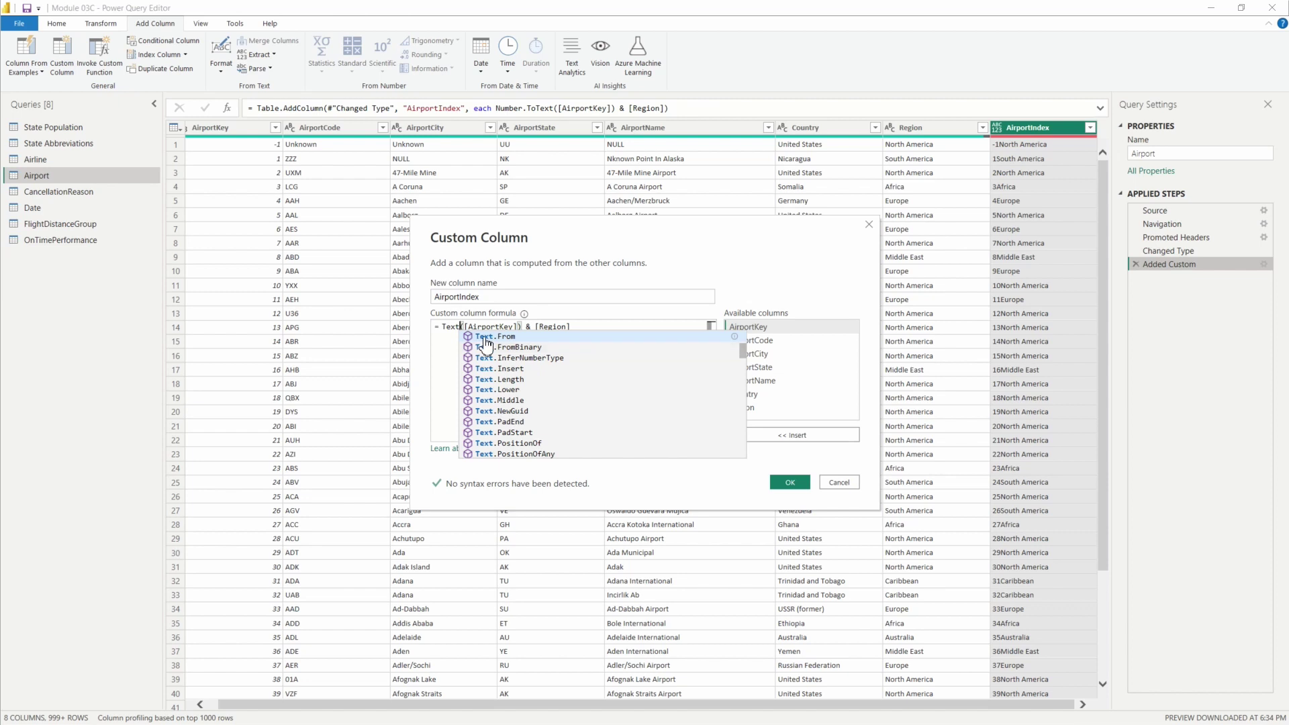
left_click(485, 336)
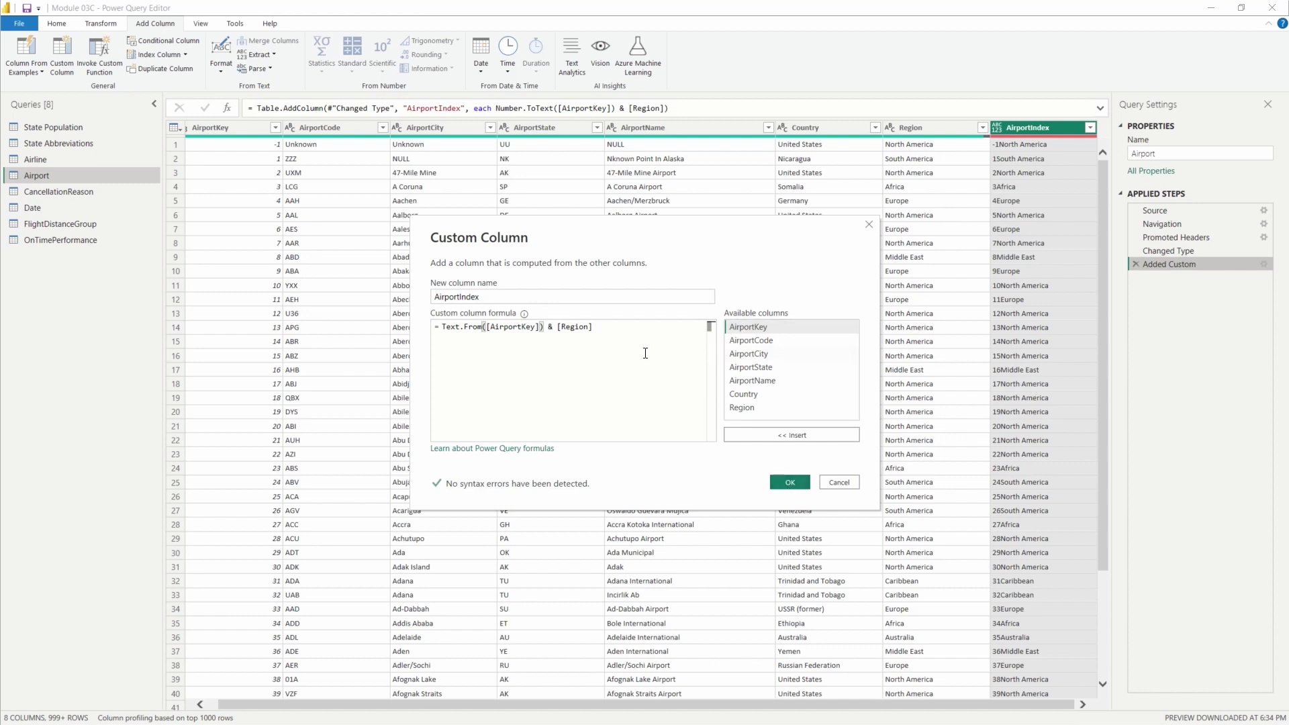
left_click(522, 295)
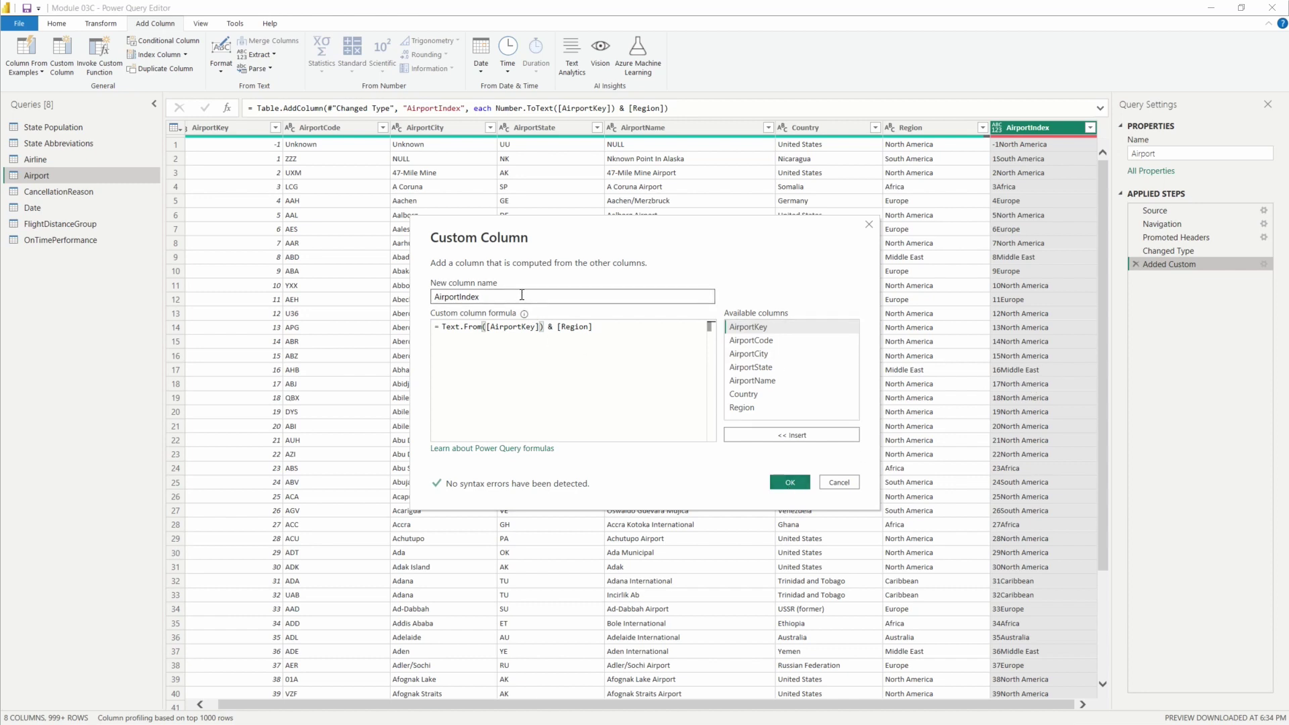